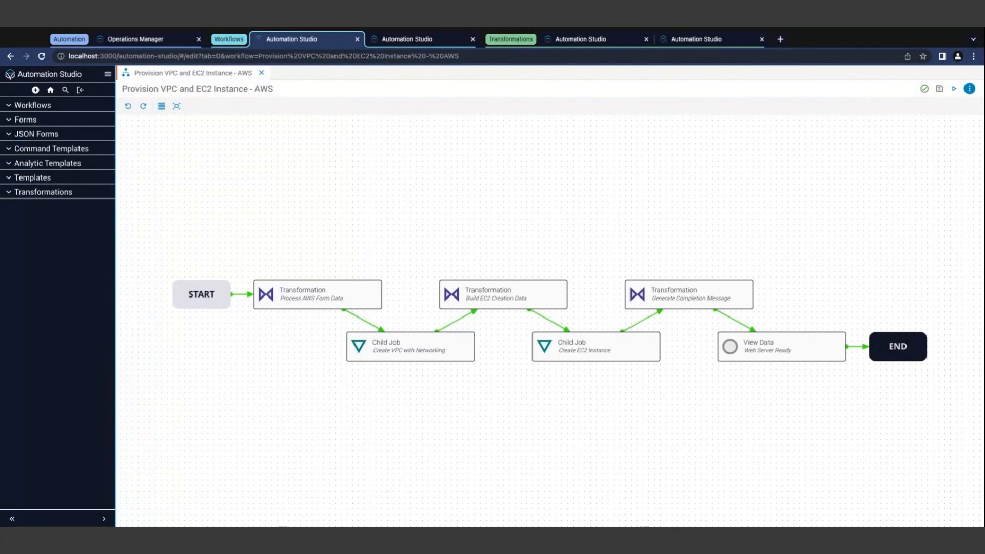
# Add the String concat method to the Example AWS Form Data transformation, between the incoming and outgoing schemas
pyautogui.click(618, 41)
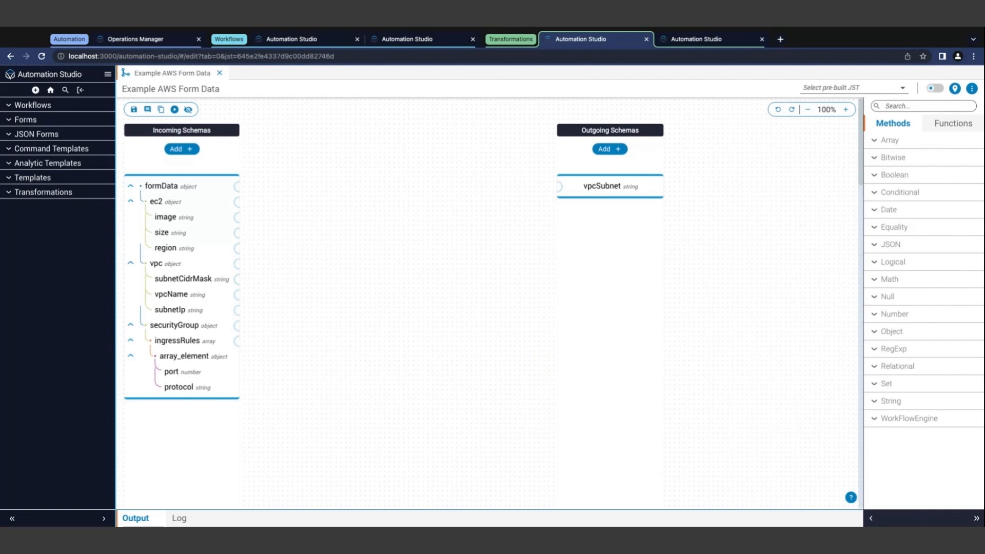
pyautogui.moveTo(208, 354)
pyautogui.click(914, 107)
pyautogui.write('concat')
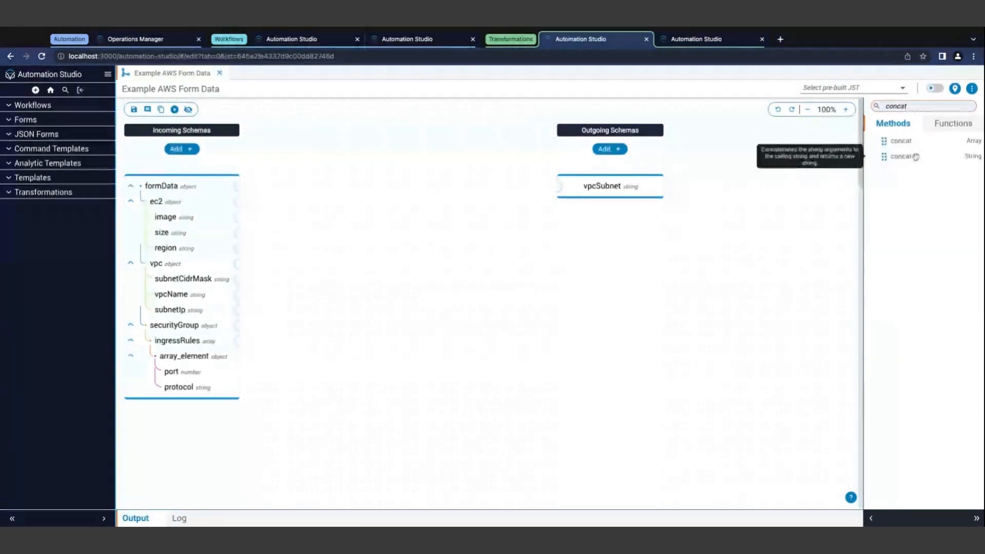
pyautogui.moveTo(913, 155); pyautogui.dragTo(349, 242)
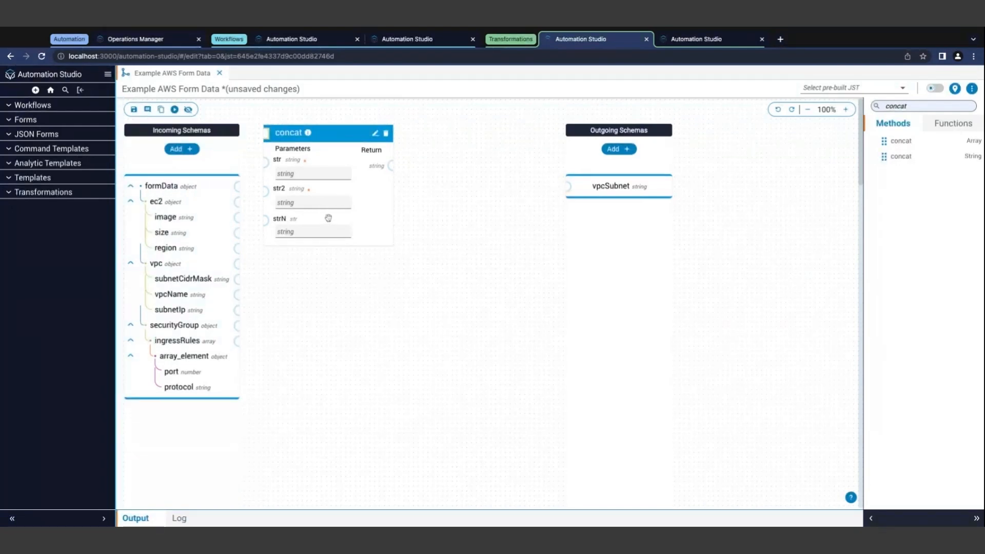
# Feed concat with subnetIp as str, "/" as str2 and subnetCidrMask as strN
pyautogui.moveTo(201, 321)
pyautogui.click(238, 312)
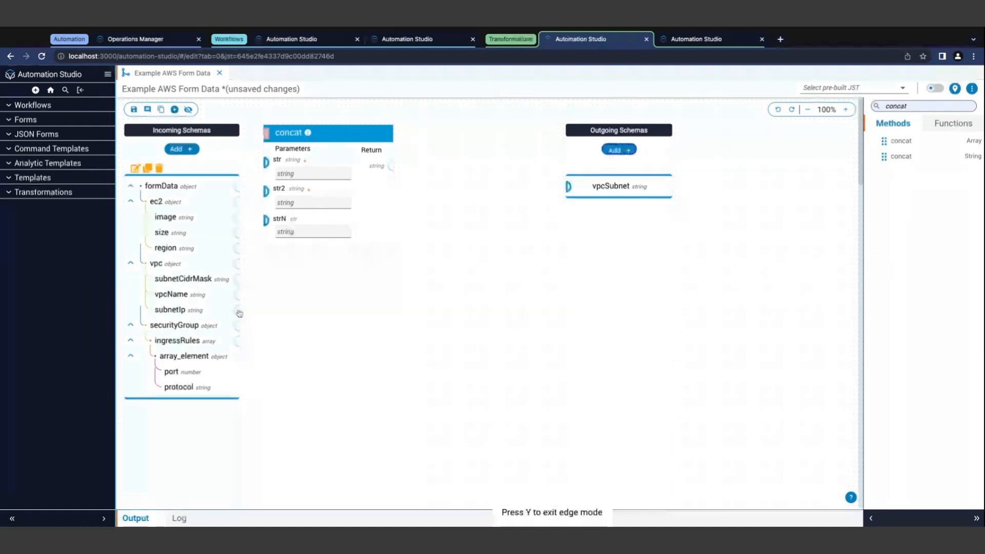
pyautogui.click(267, 163)
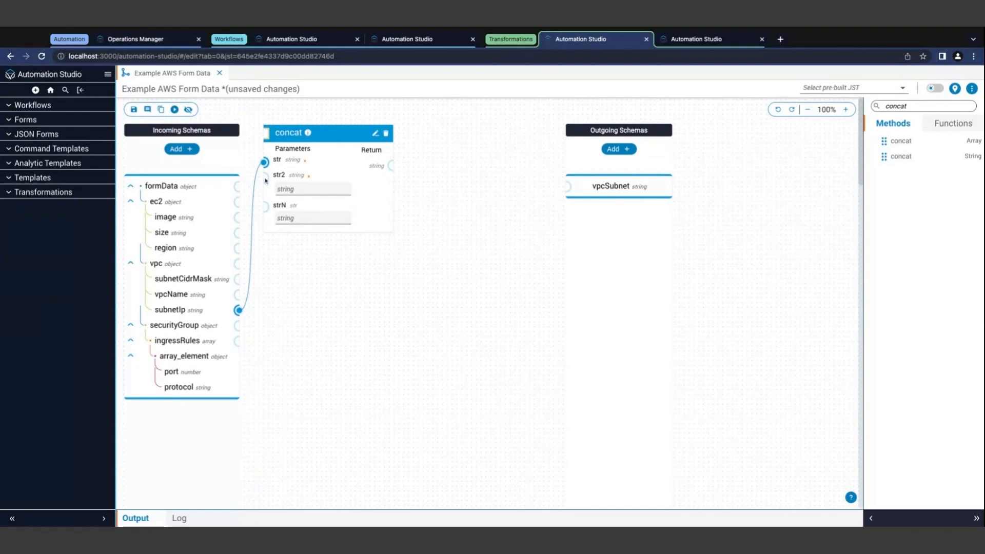
pyautogui.click(304, 192)
pyautogui.write('/')
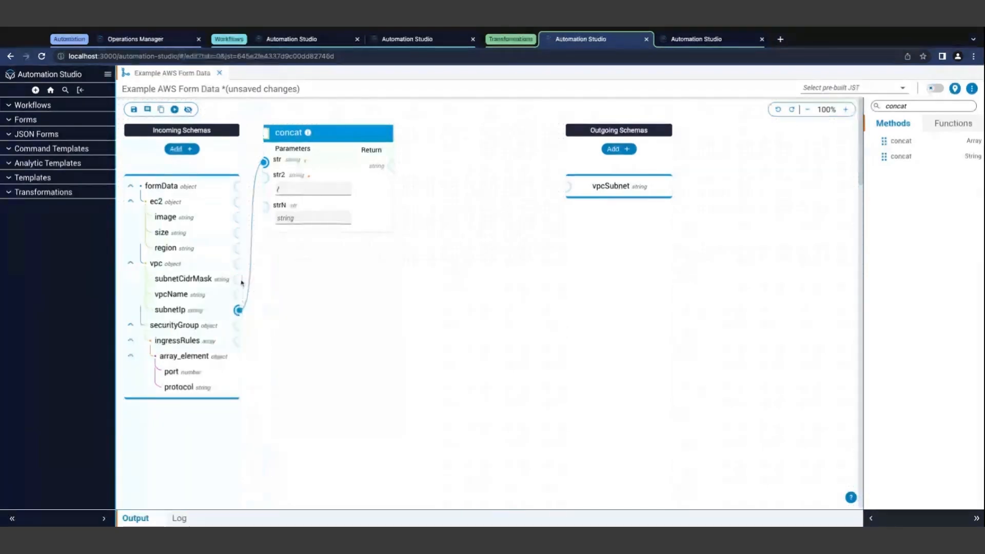
pyautogui.moveTo(241, 282); pyautogui.dragTo(268, 210)
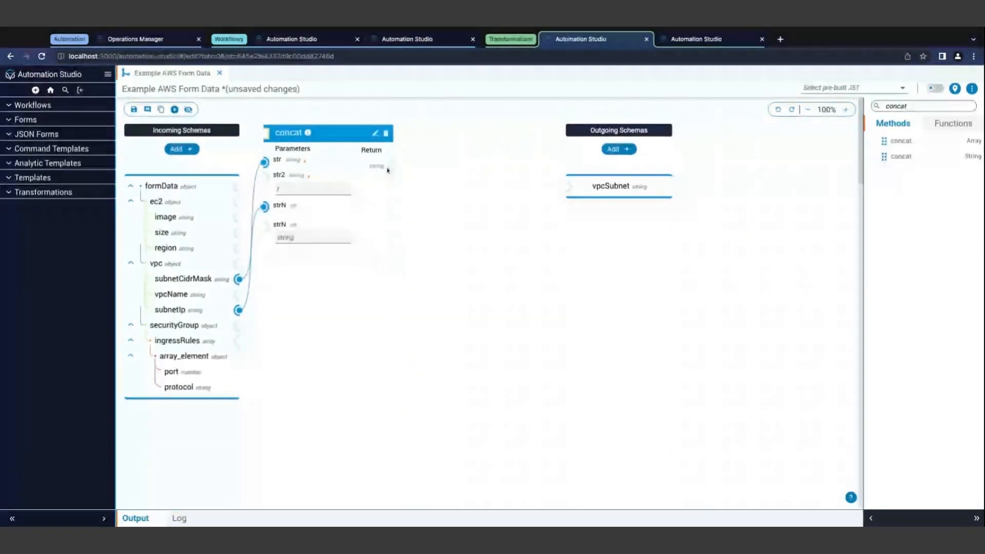
# Connect concat's return value to the outgoing vpcSubnet and save the transformation
pyautogui.moveTo(389, 167); pyautogui.dragTo(568, 190)
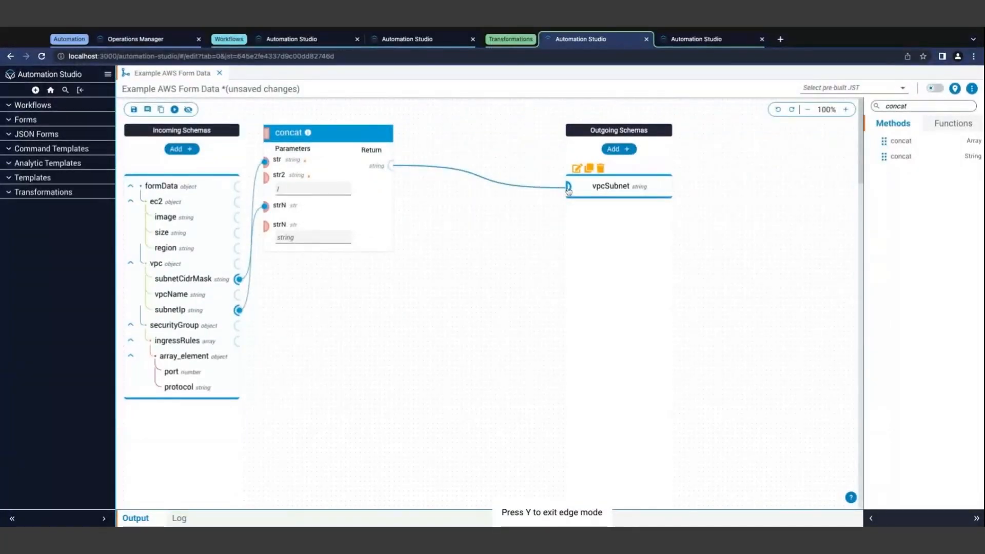
pyautogui.click(568, 190)
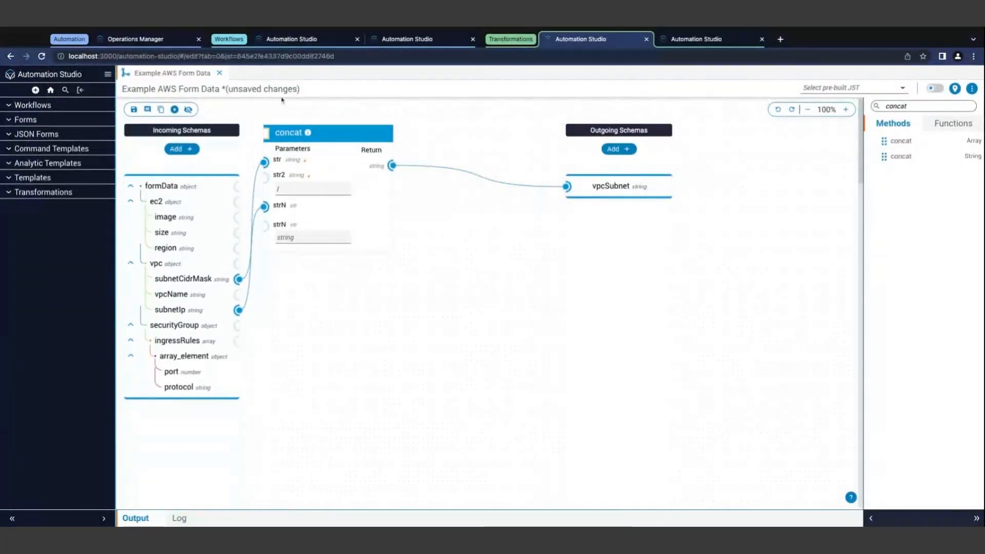
pyautogui.click(134, 110)
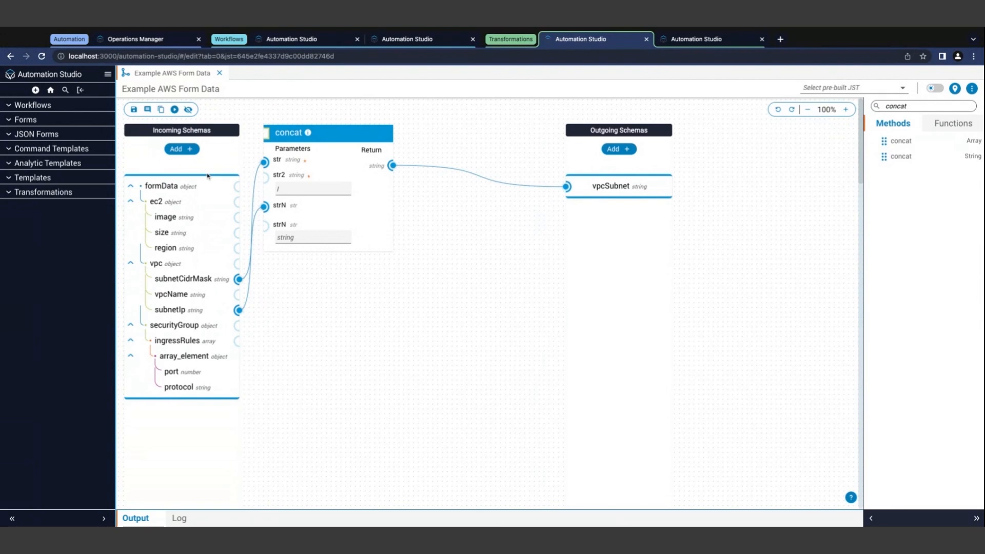
# Show the transformation's output preview beside the outgoing vpcSubnet schema
pyautogui.moveTo(189, 195)
pyautogui.click(189, 111)
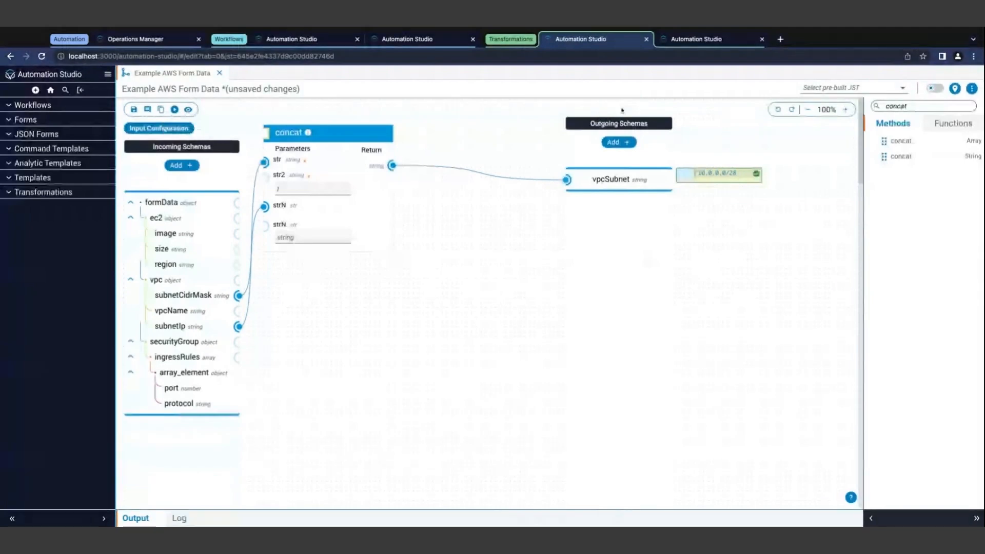
# Review the Process AWS Form Data transformation and the Provision VPC and EC2 Instance and Create EC2 Instance workflows
pyautogui.click(691, 41)
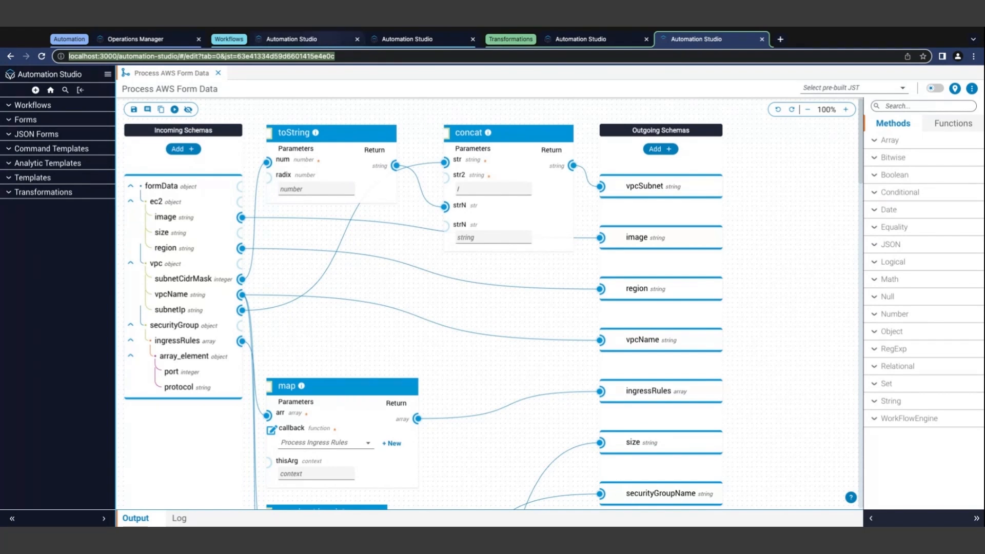
pyautogui.click(291, 39)
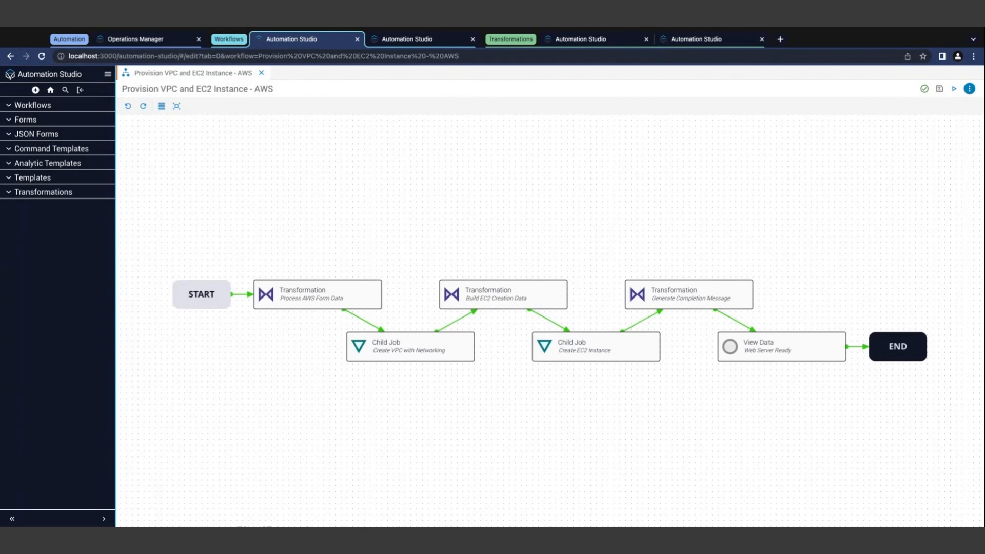
pyautogui.click(422, 41)
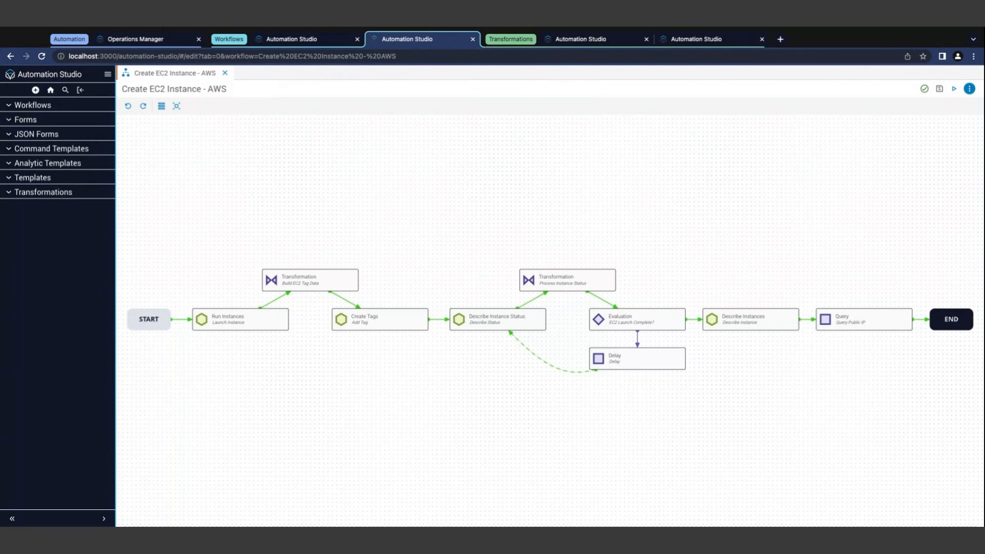
pyautogui.click(316, 39)
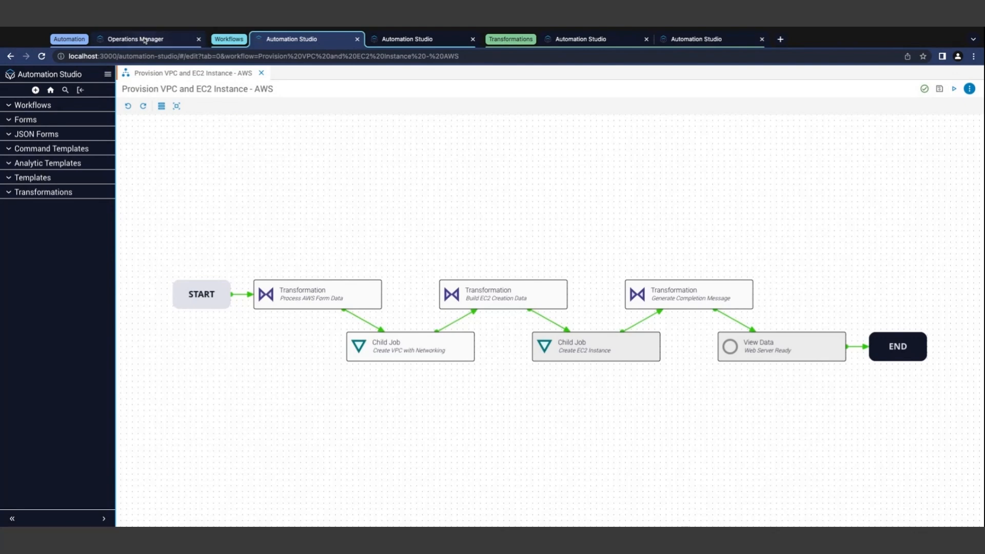
# In Operations Manager, prepare a Form Trigger run with the Apache Web Server image, Small size and US-East-1 region
pyautogui.click(146, 40)
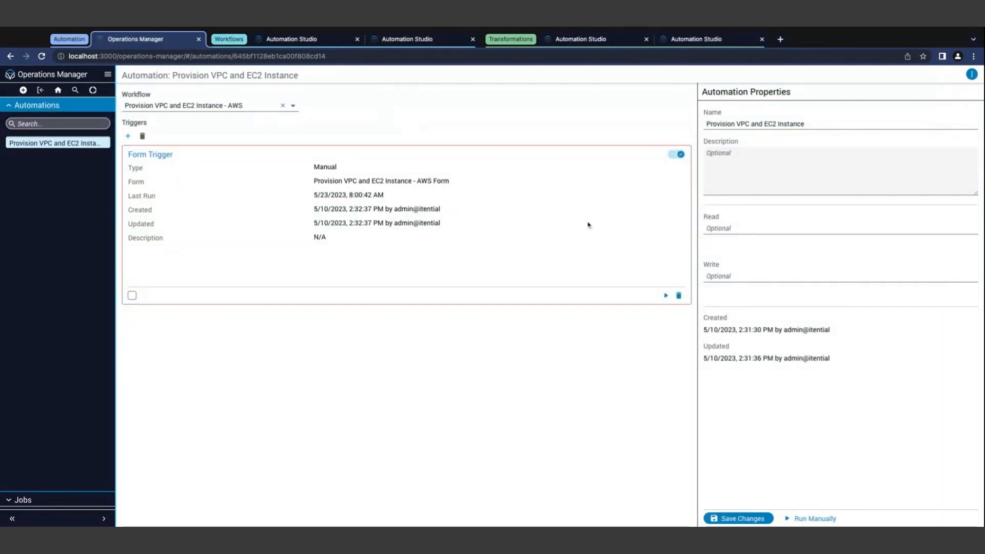
pyautogui.click(665, 296)
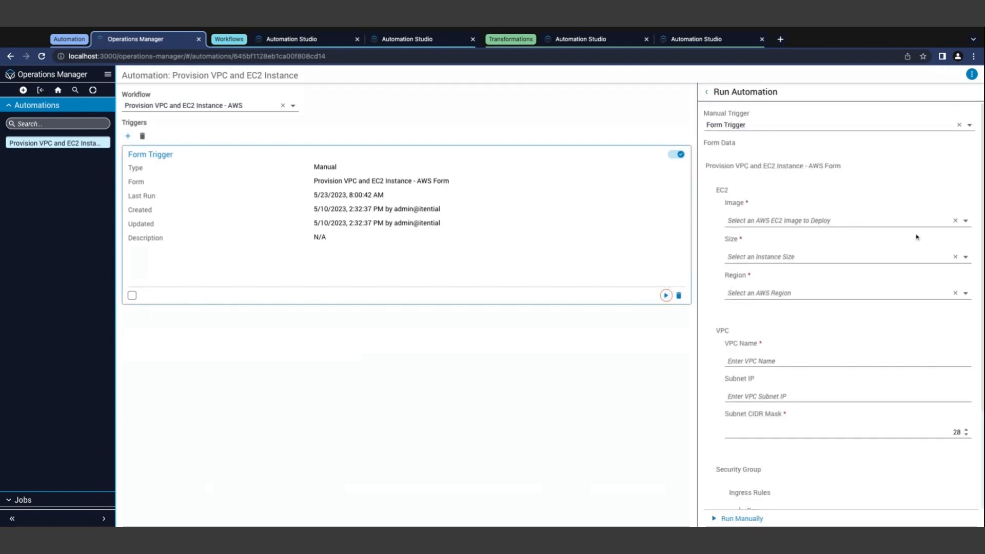
pyautogui.click(810, 221)
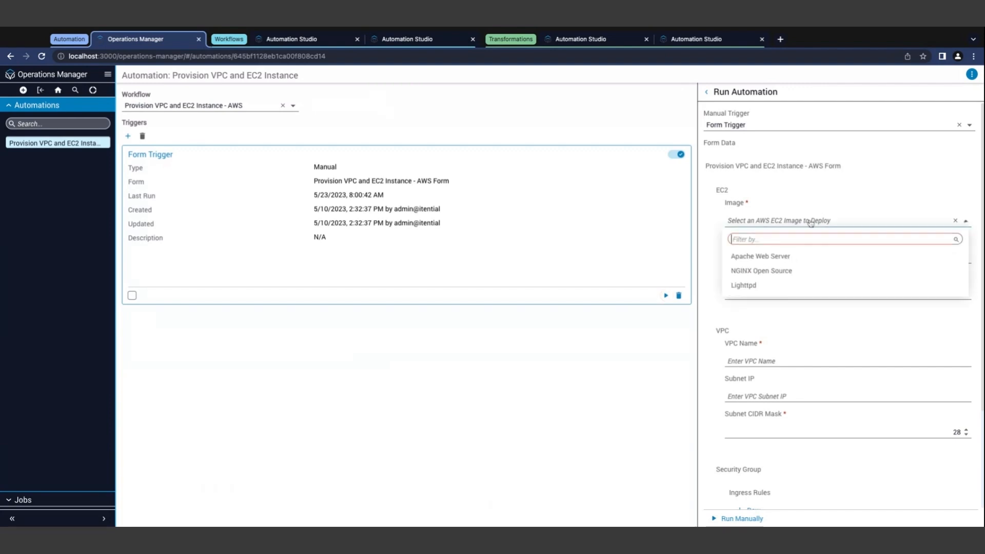
pyautogui.click(794, 261)
pyautogui.click(785, 257)
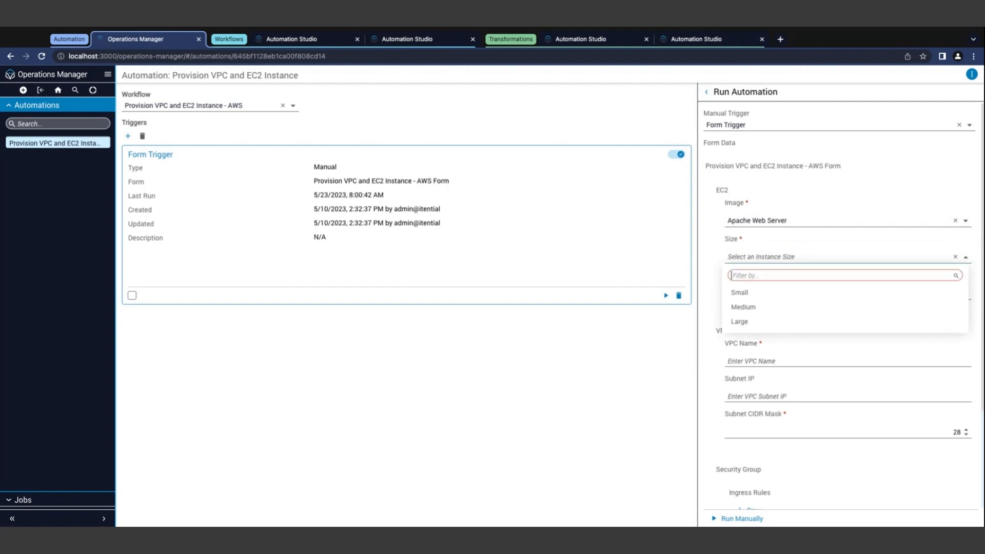
pyautogui.click(782, 297)
pyautogui.click(785, 293)
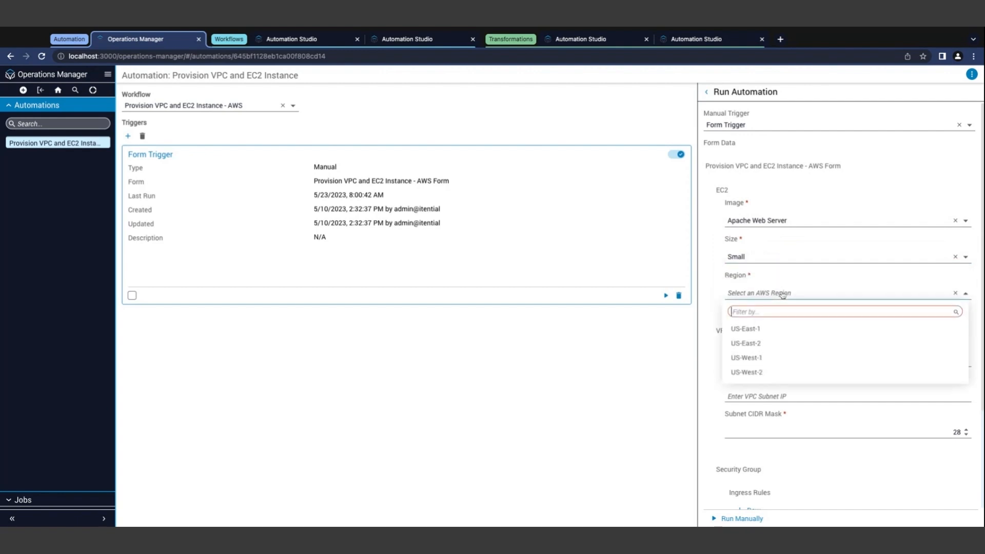
pyautogui.click(788, 328)
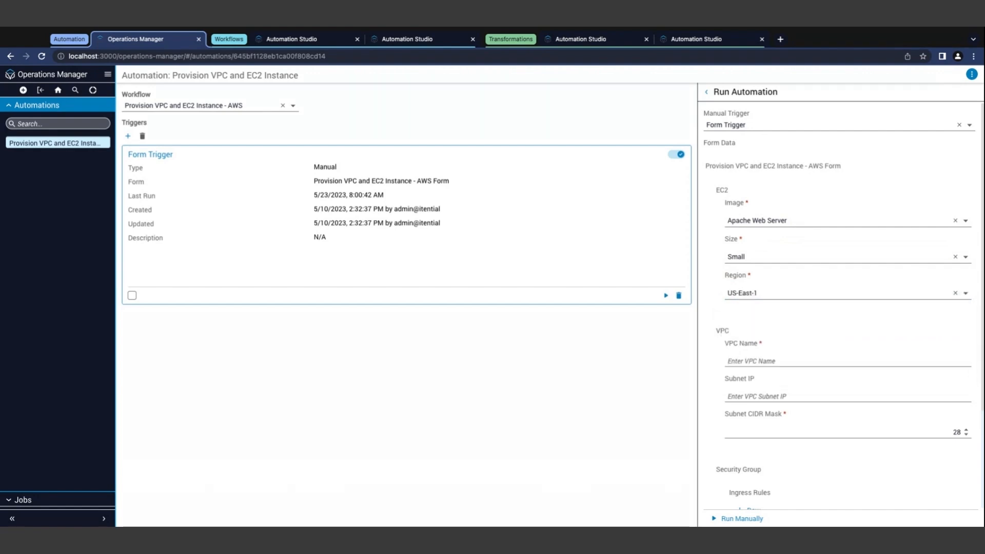
# Set the VPC name to Webinar VPC and the subnet IP to 10.0.0.0
pyautogui.click(785, 360)
pyautogui.write('Web')
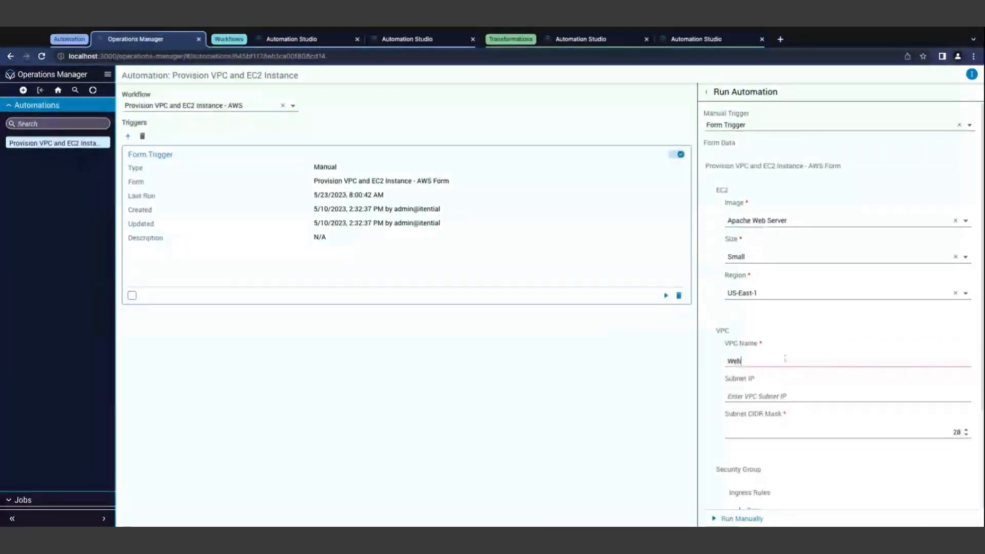
pyautogui.write('inar VPC')
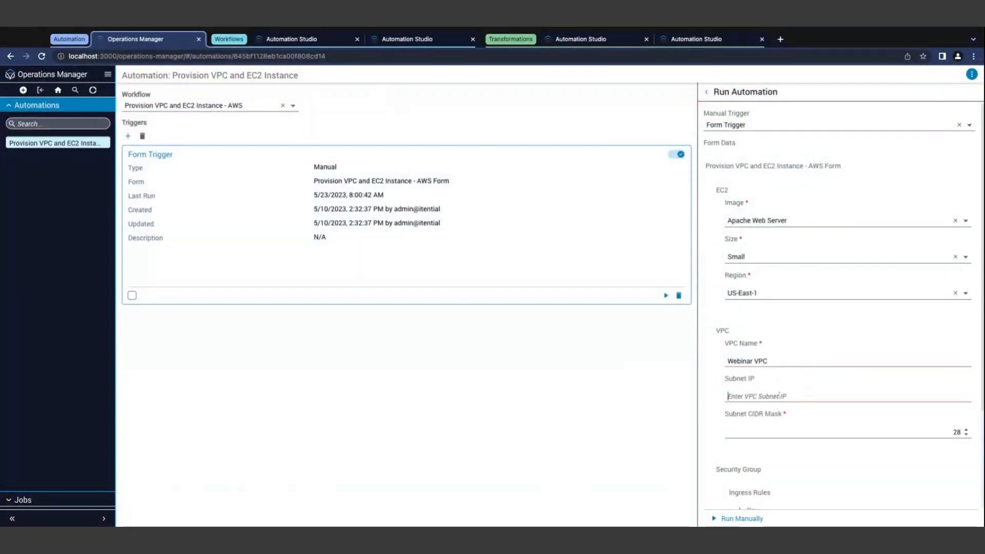
pyautogui.write('10')
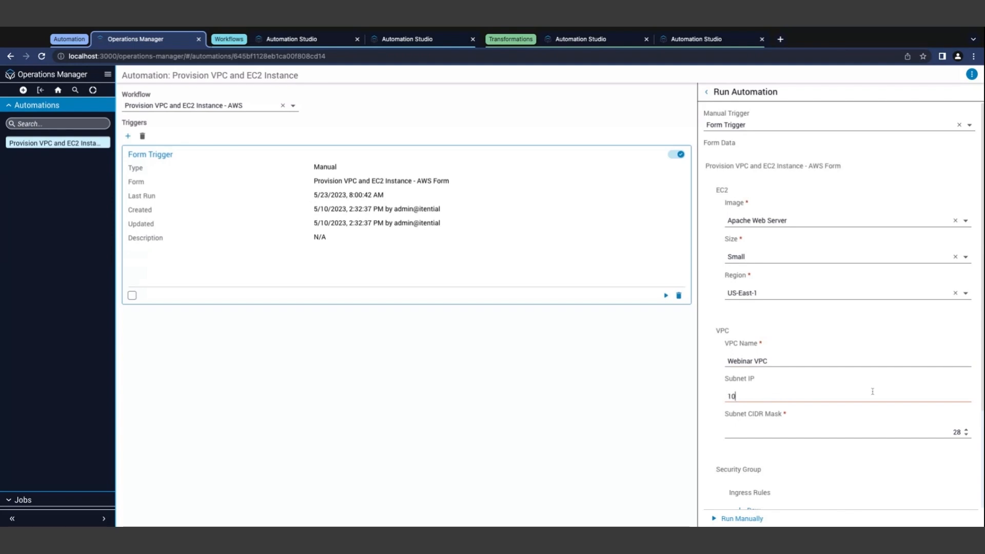
pyautogui.write('.0.0.0')
# Add an ingress rule to the security group with TCP as its protocol
pyautogui.scroll(-1, 932, 428)
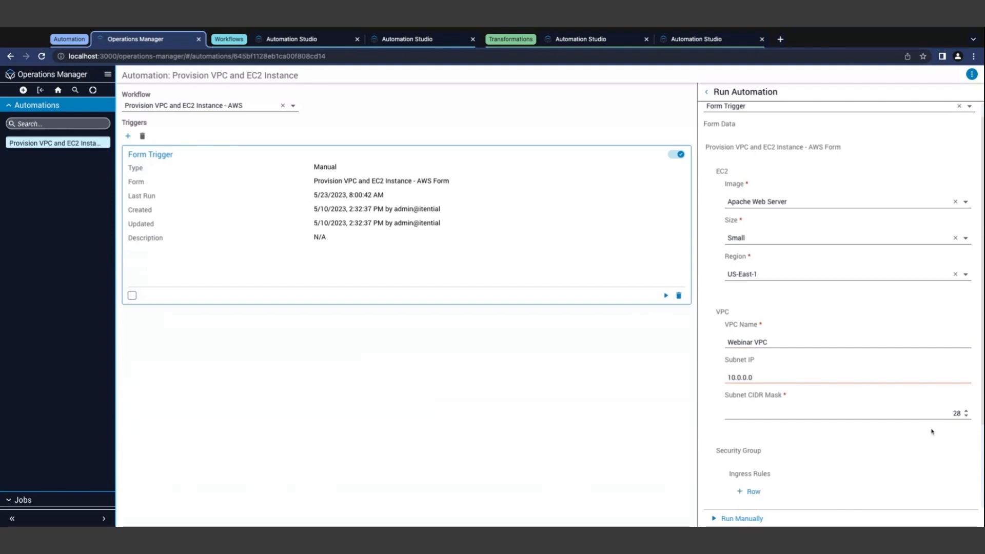
pyautogui.scroll(-3, 882, 433)
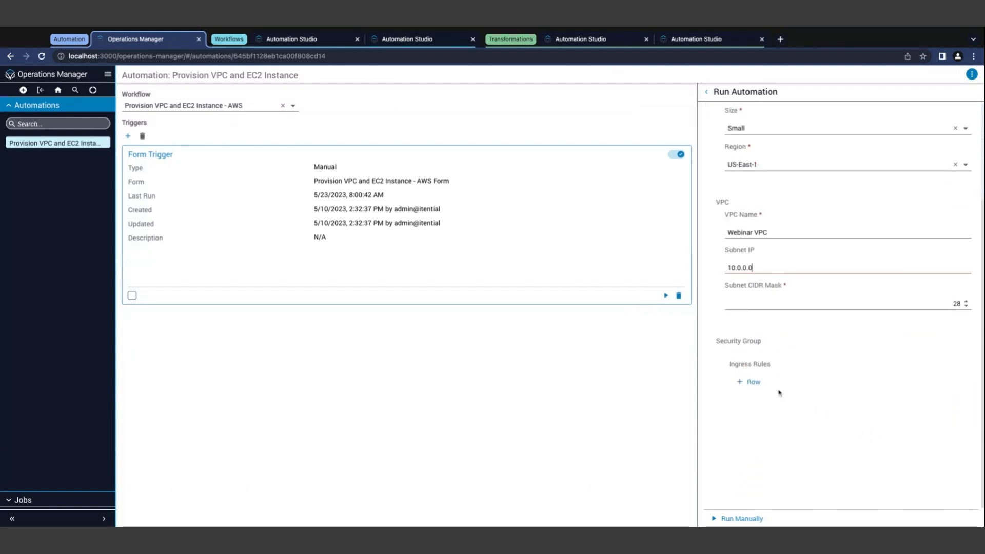
pyautogui.click(764, 382)
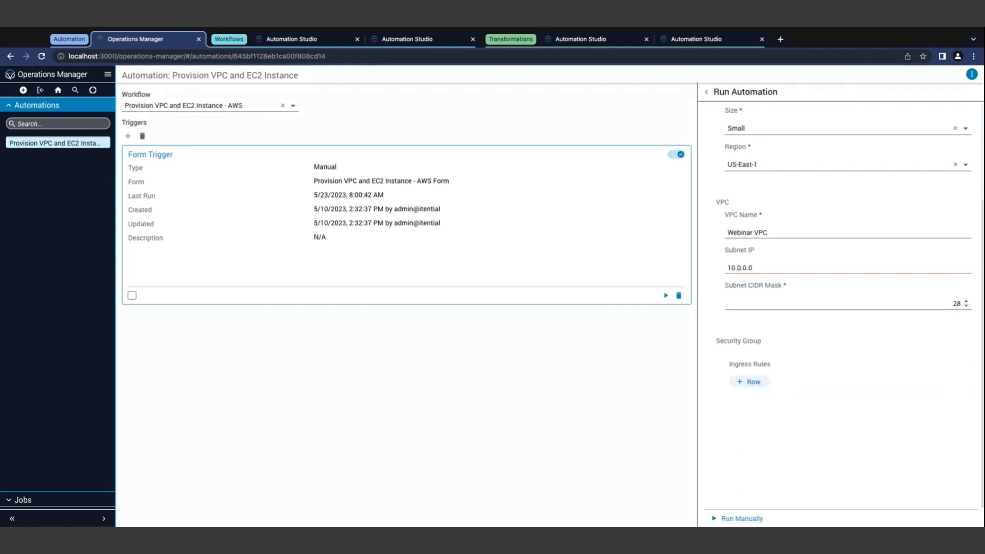
pyautogui.click(749, 382)
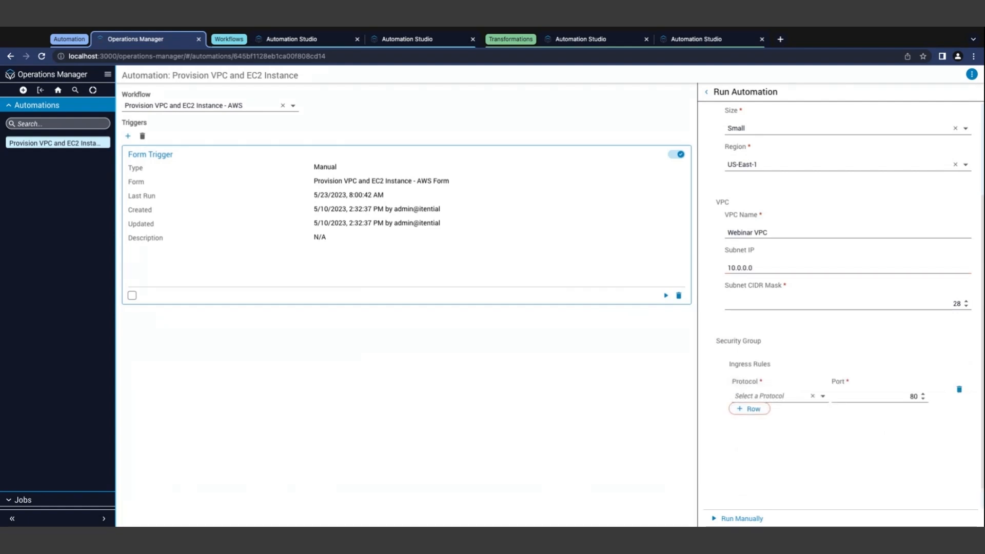
pyautogui.click(798, 397)
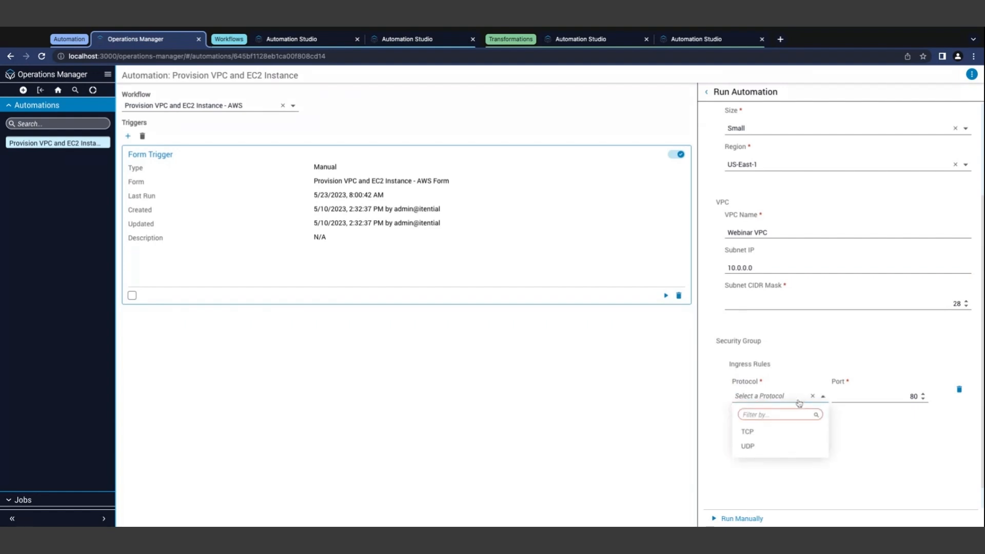
pyautogui.click(773, 435)
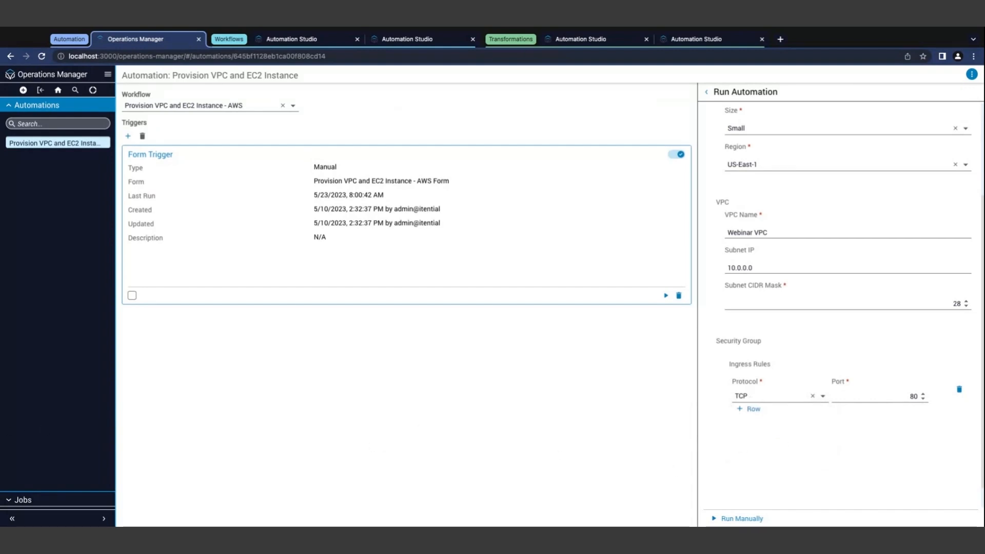
# Run the Provision VPC and EC2 Instance automation manually with the completed form and view its whole job workflow
pyautogui.click(743, 519)
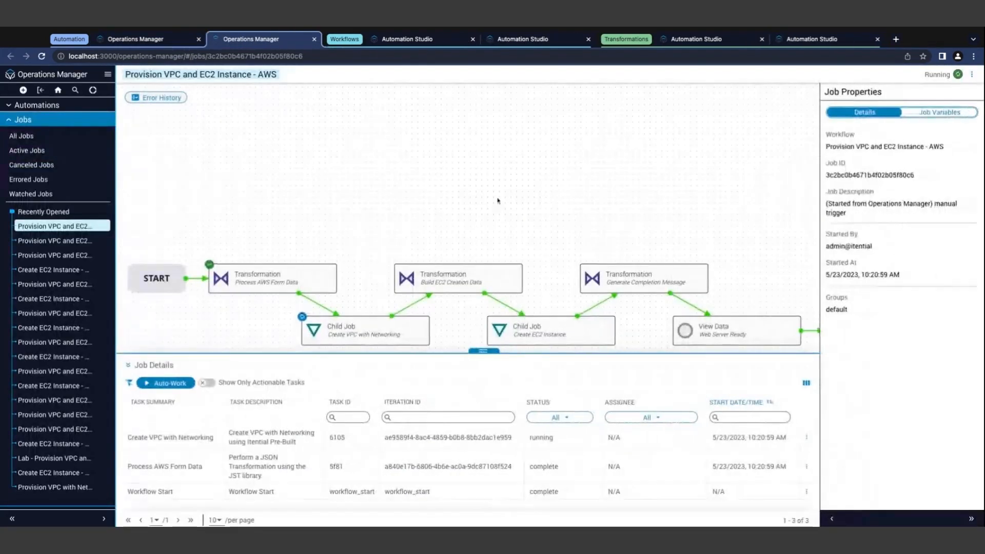
pyautogui.rightClick(485, 125)
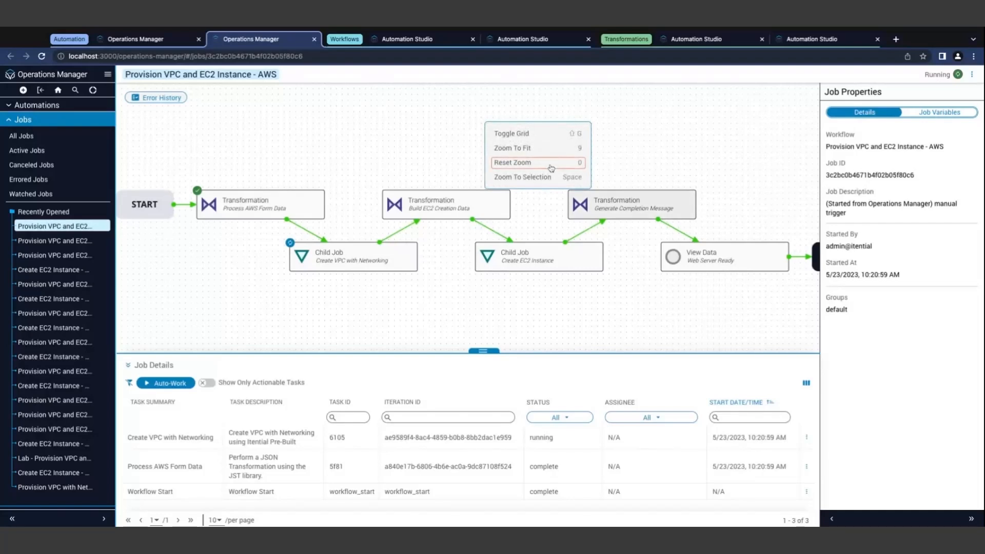
pyautogui.click(545, 149)
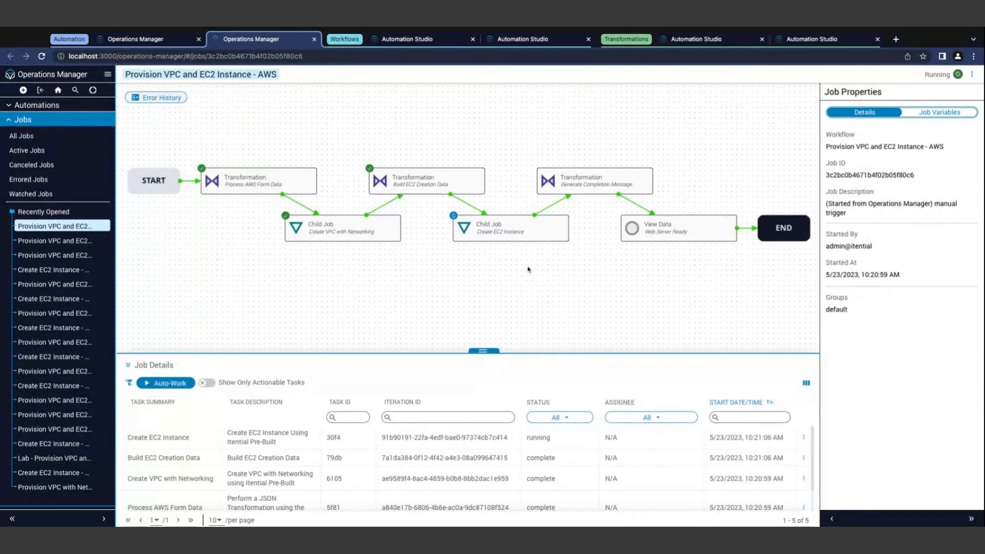
# Open the child job of the Create EC2 Instance task to examine its progress
pyautogui.click(497, 233)
pyautogui.click(878, 108)
pyautogui.click(846, 110)
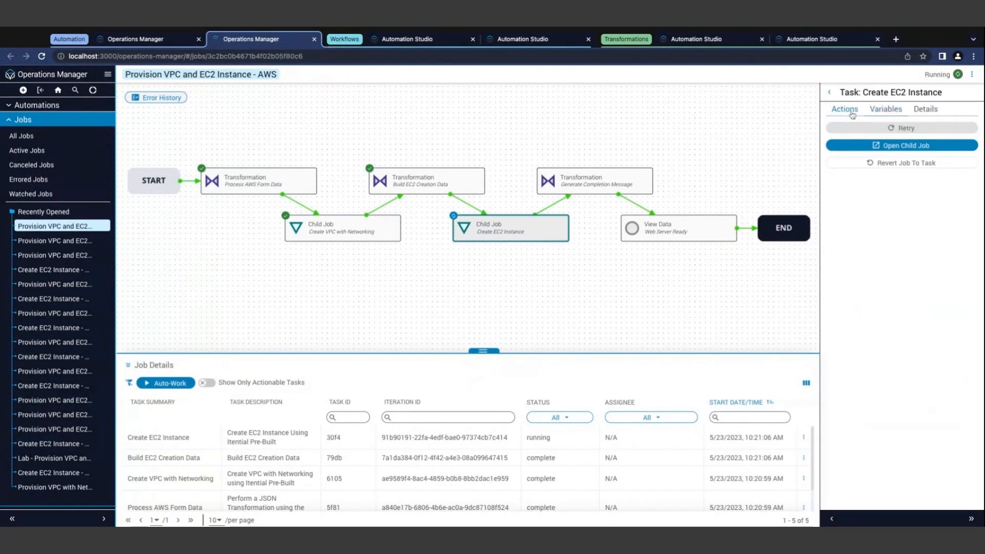
pyautogui.click(874, 146)
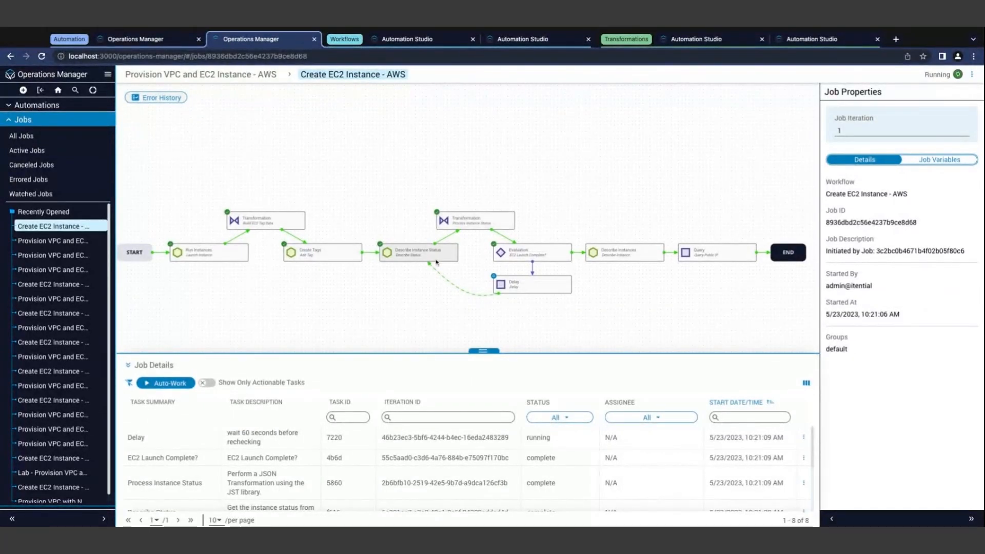
# Auto-work the provisioning job to open its Web Server Ready task, and view the deployed Apache web server's page
pyautogui.moveTo(436, 262)
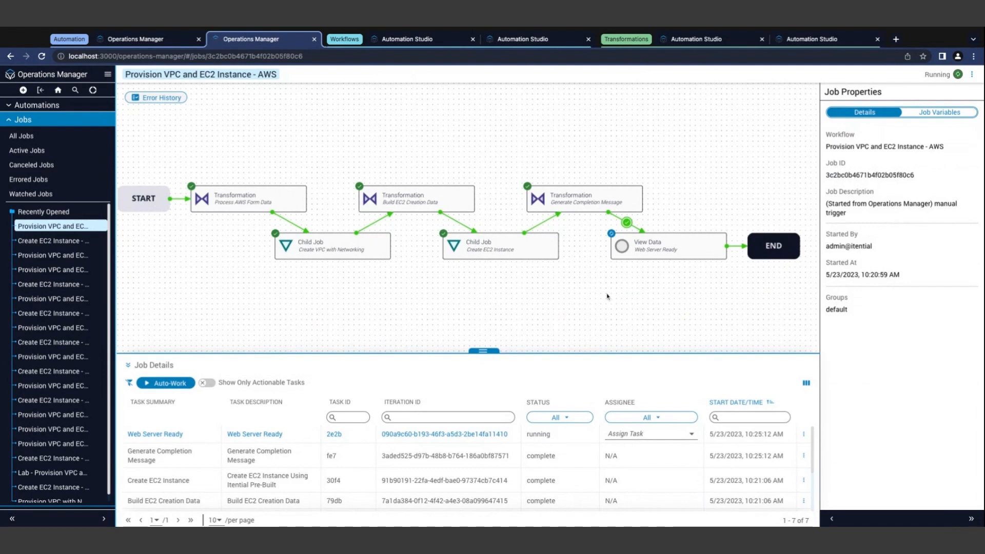
pyautogui.click(173, 384)
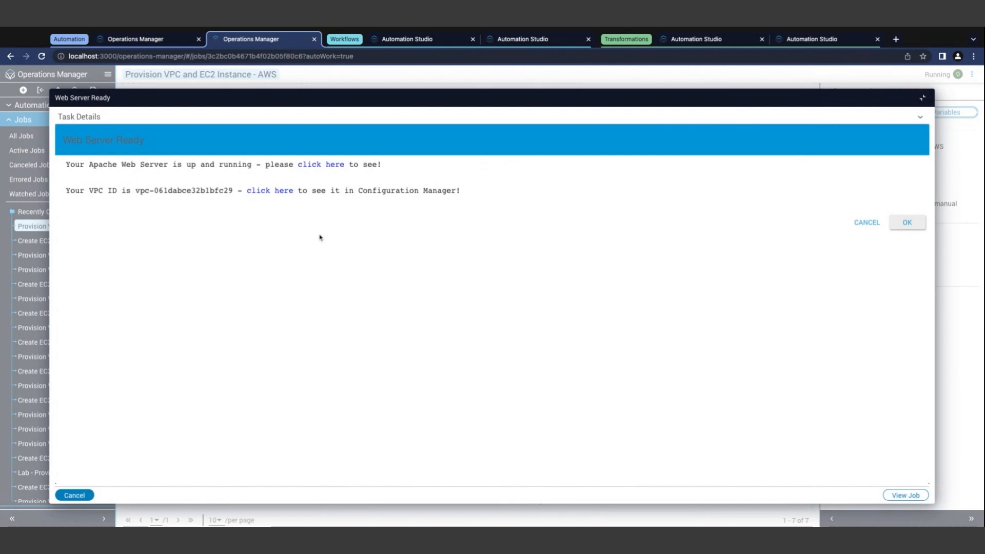
pyautogui.click(327, 168)
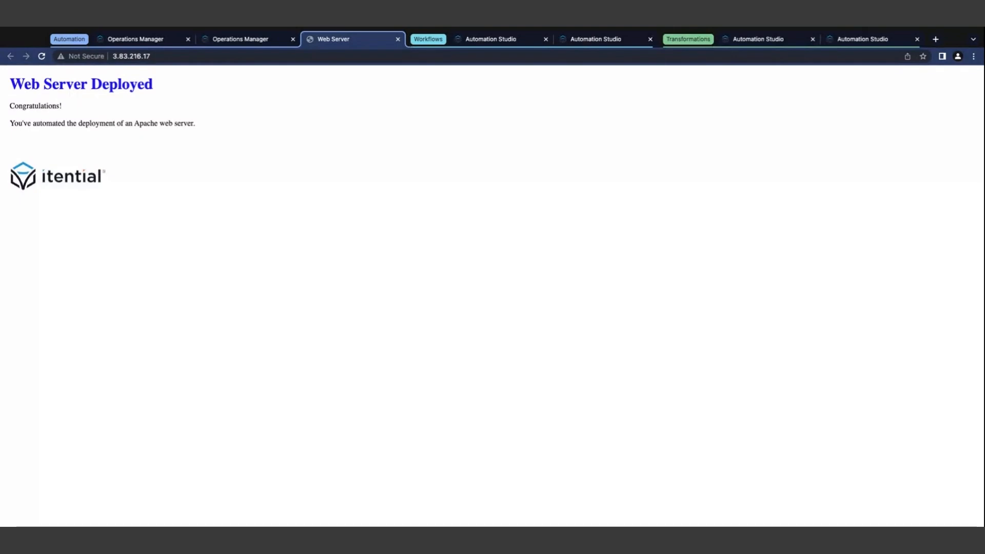
# Return to the Web Server Ready task, open the new VPC in Configuration Manager and load its device configuration
pyautogui.click(245, 41)
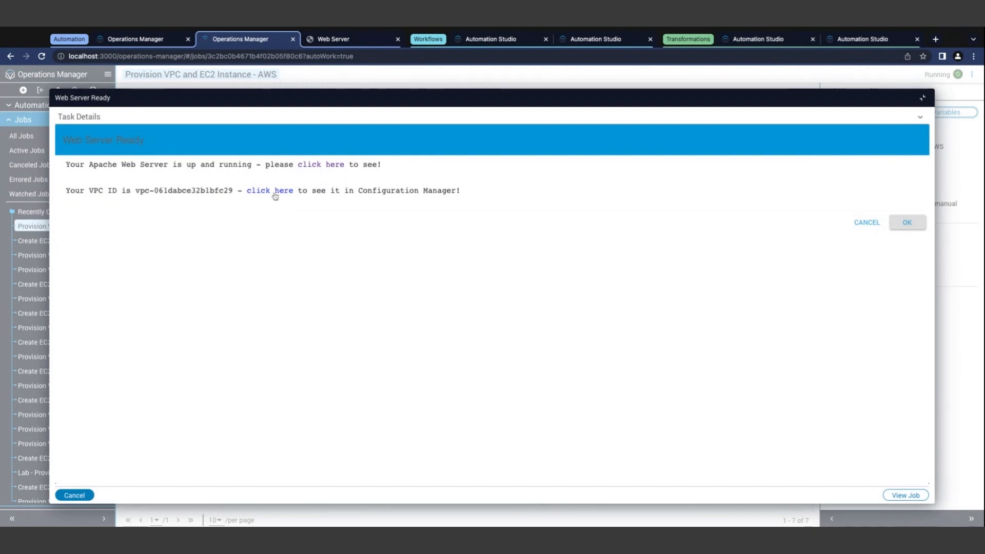
pyautogui.click(275, 195)
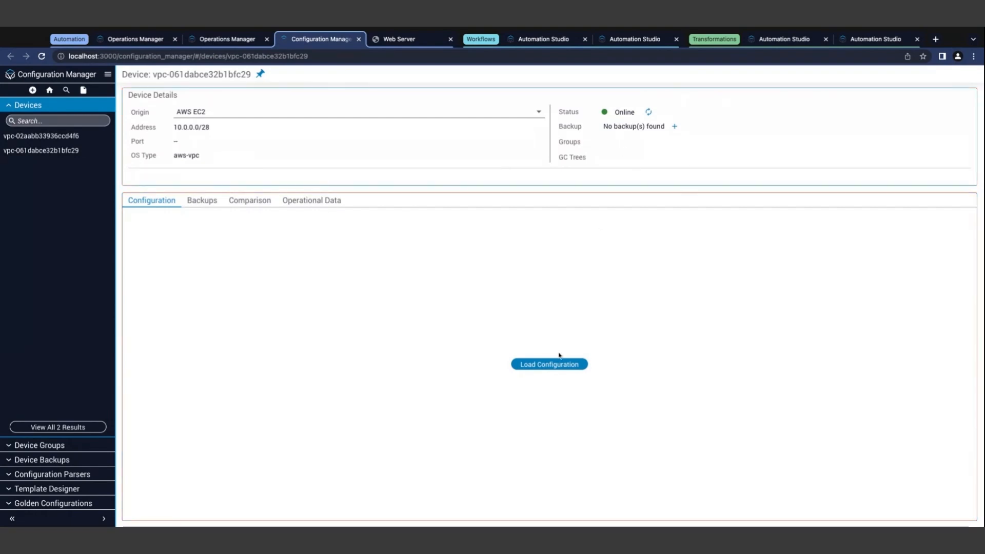
pyautogui.click(548, 365)
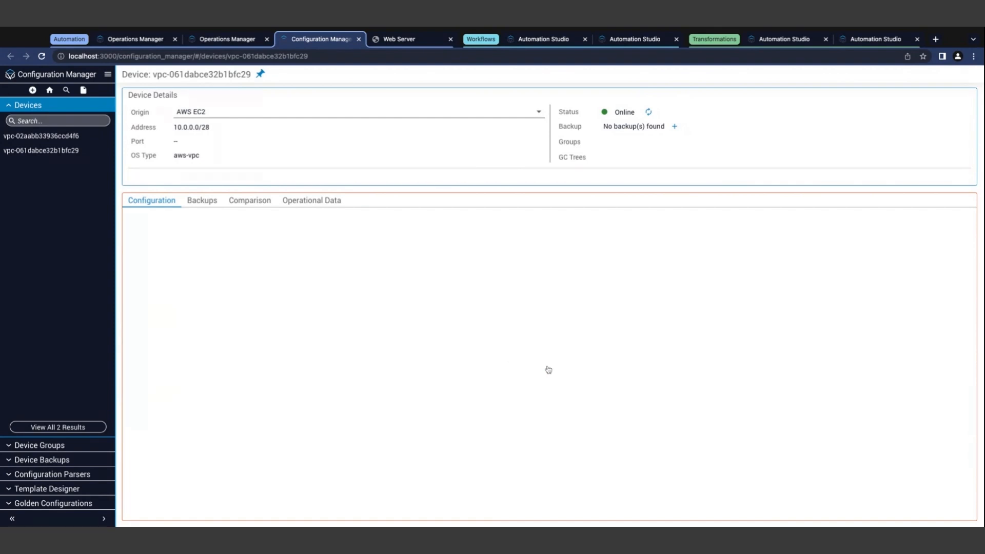